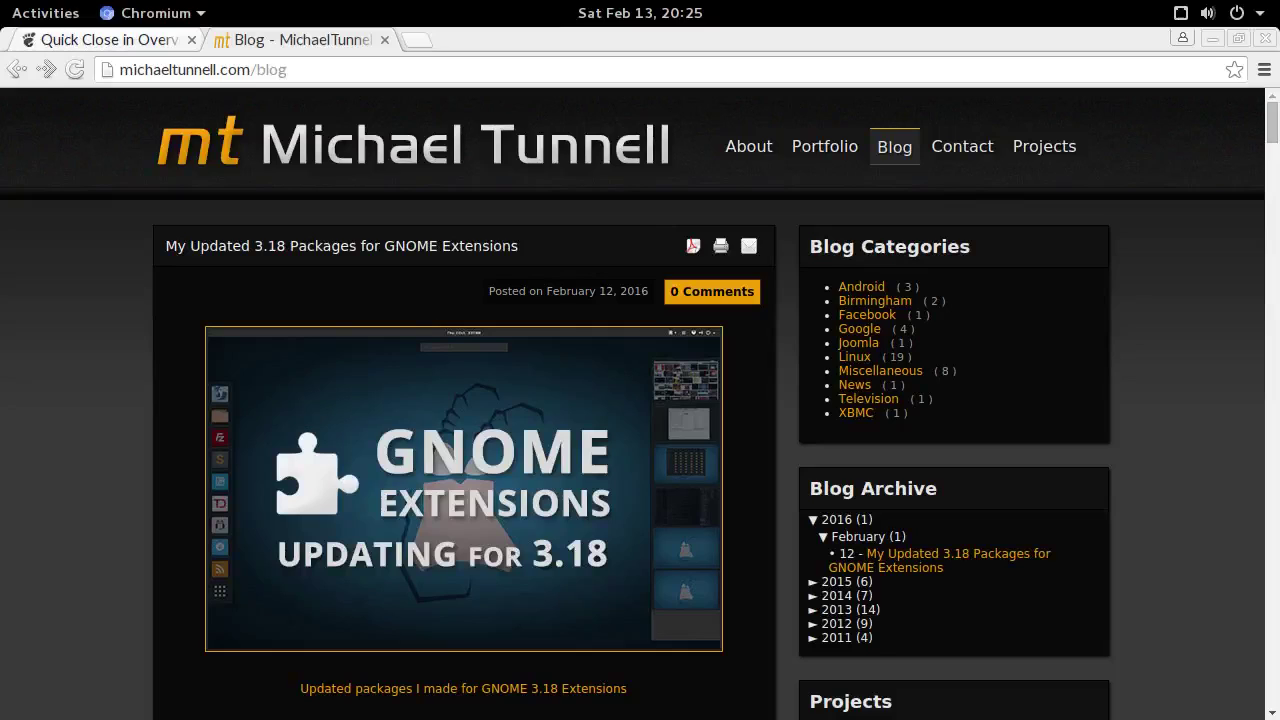
# Switch to Chromium, look through the Quick Close in Overview extension page and its reviews, and reload the page
pyautogui.click(1213, 40)
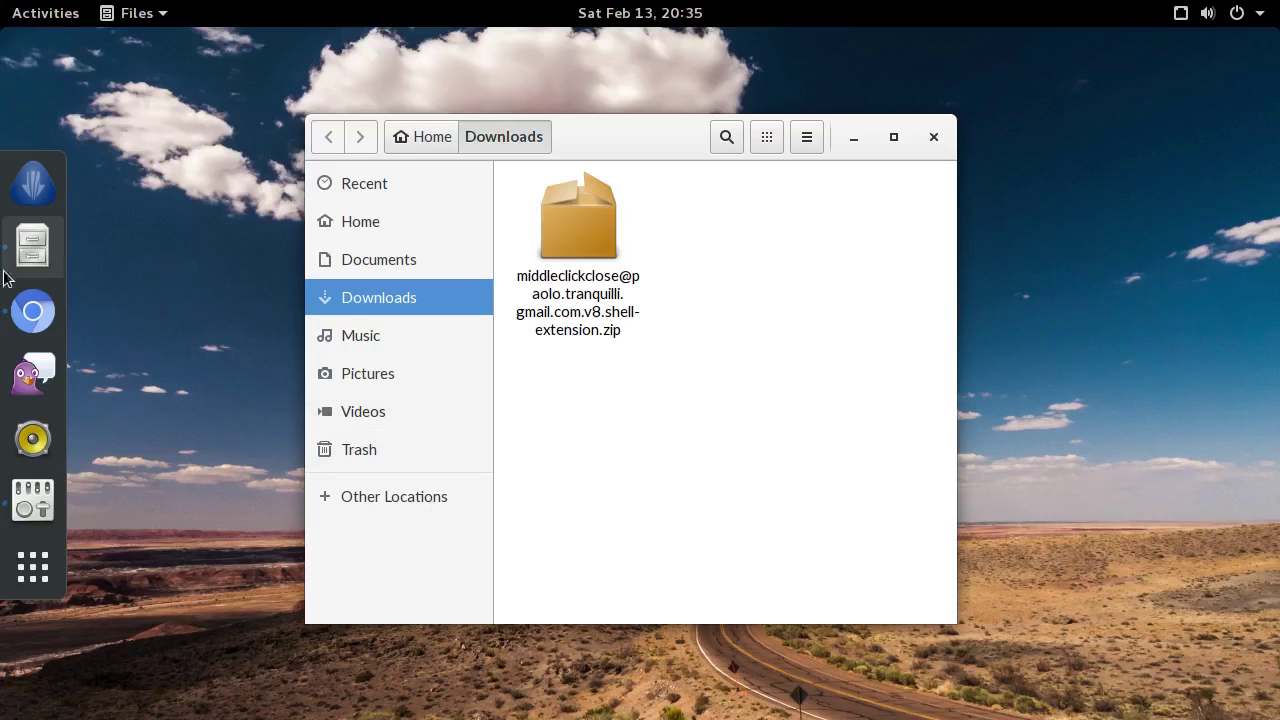
pyautogui.click(47, 328)
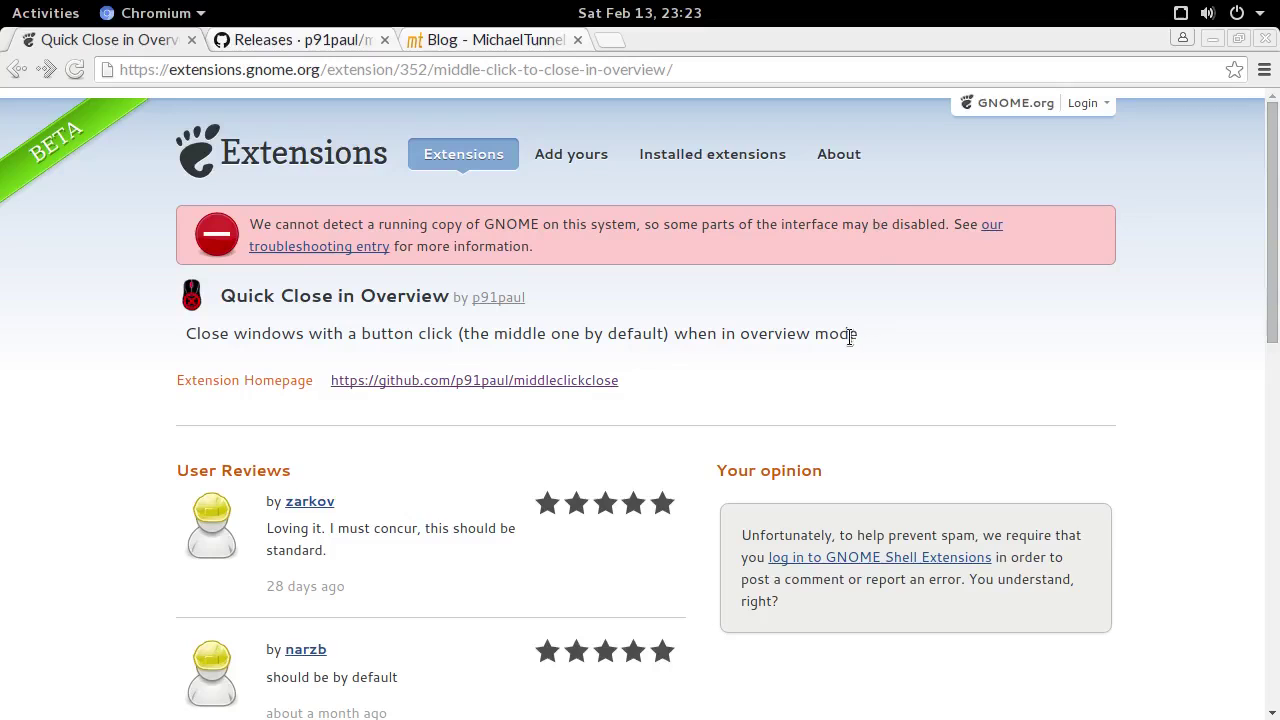
pyautogui.scroll(-2, 849, 336)
pyautogui.scroll(-8, 849, 336)
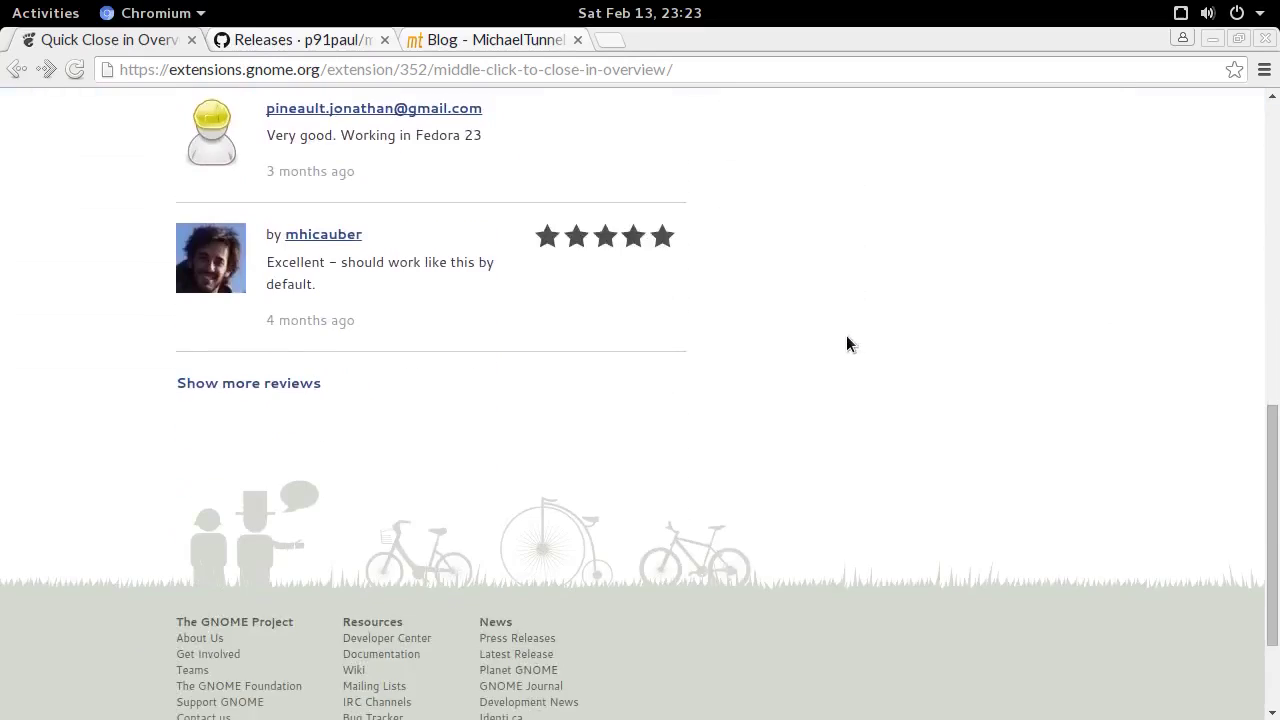
pyautogui.scroll(10, 846, 335)
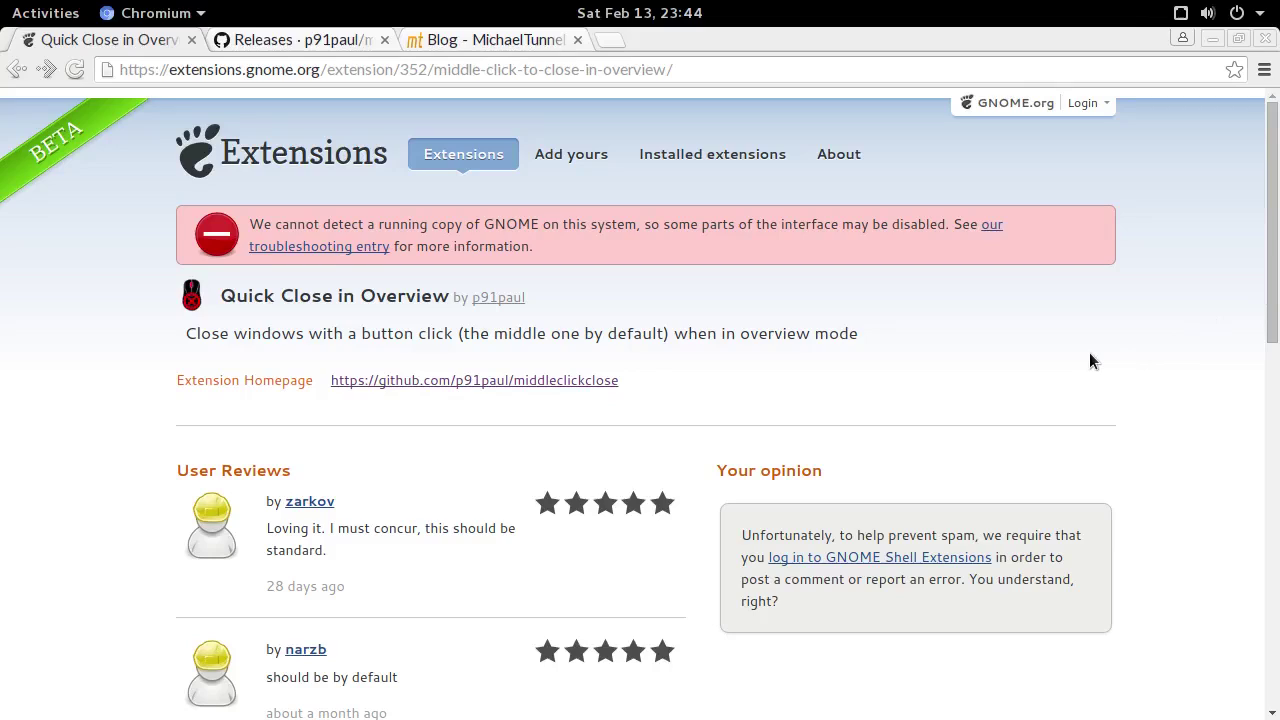
pyautogui.press('F5')
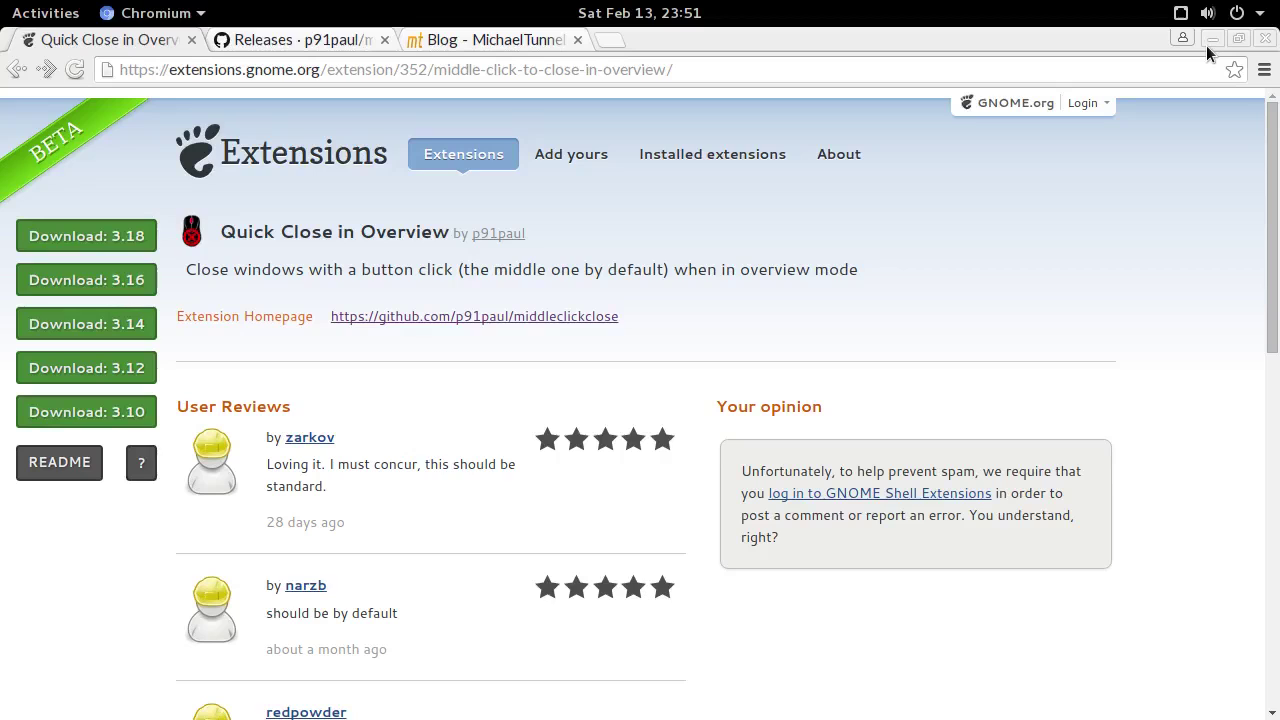
# Minimise the browser and open the Extensions settings in Tweak Tool
pyautogui.click(1207, 44)
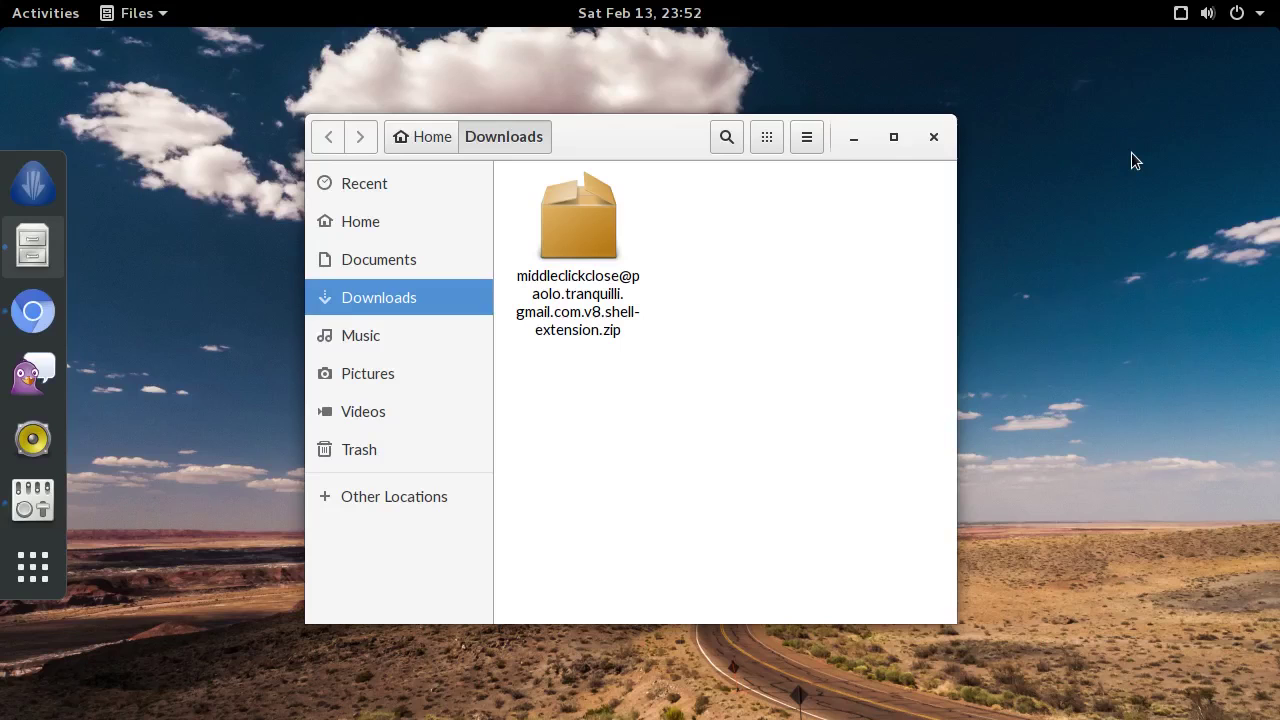
pyautogui.press('super')
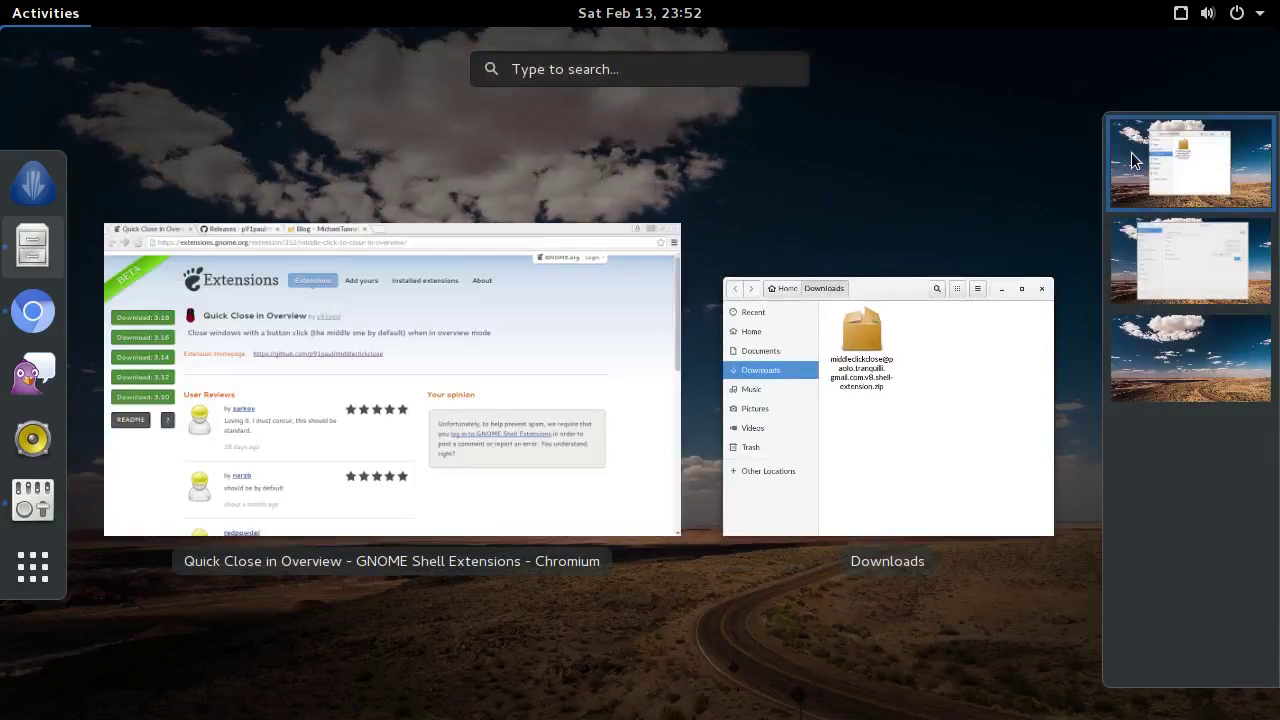
pyautogui.write('twe')
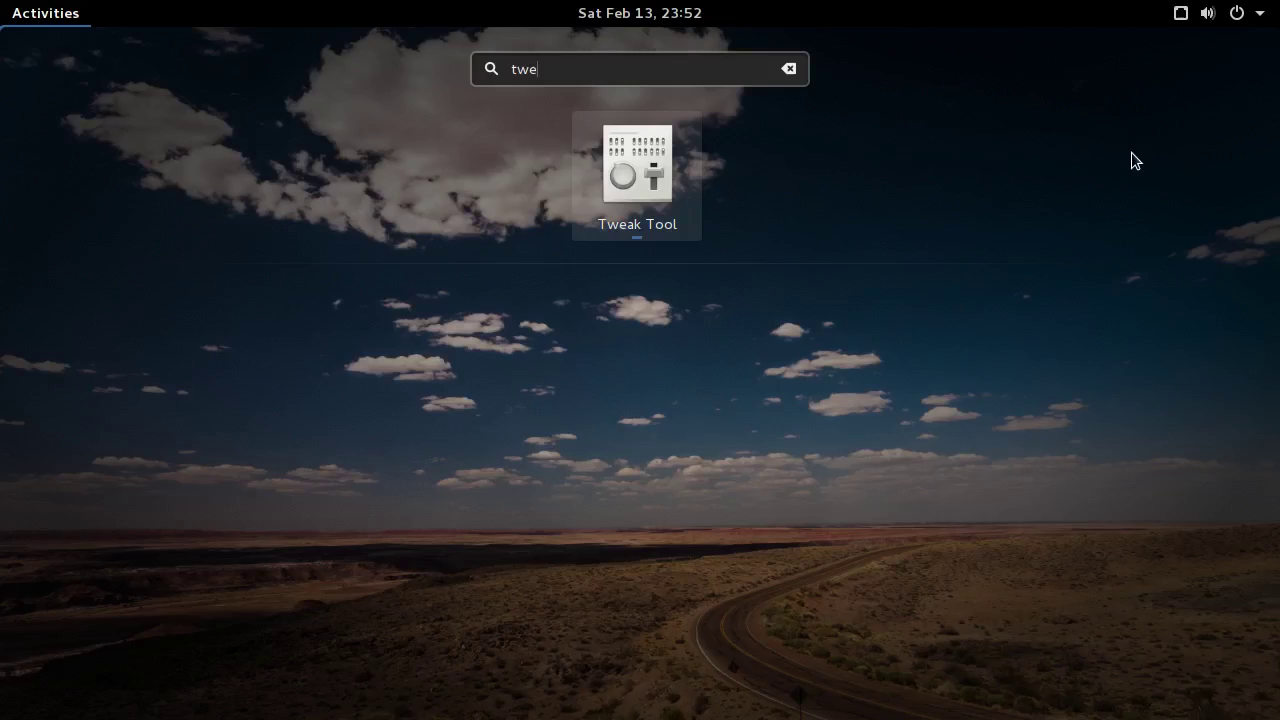
pyautogui.press('Return')
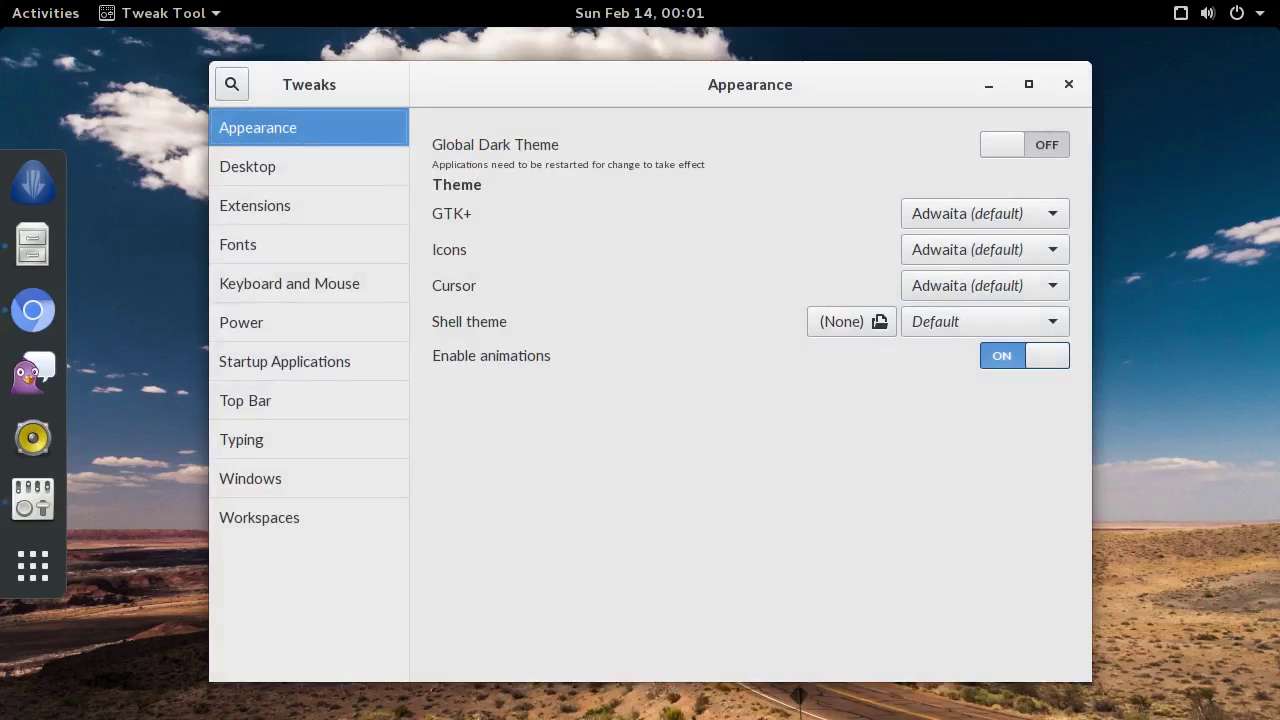
pyautogui.click(297, 213)
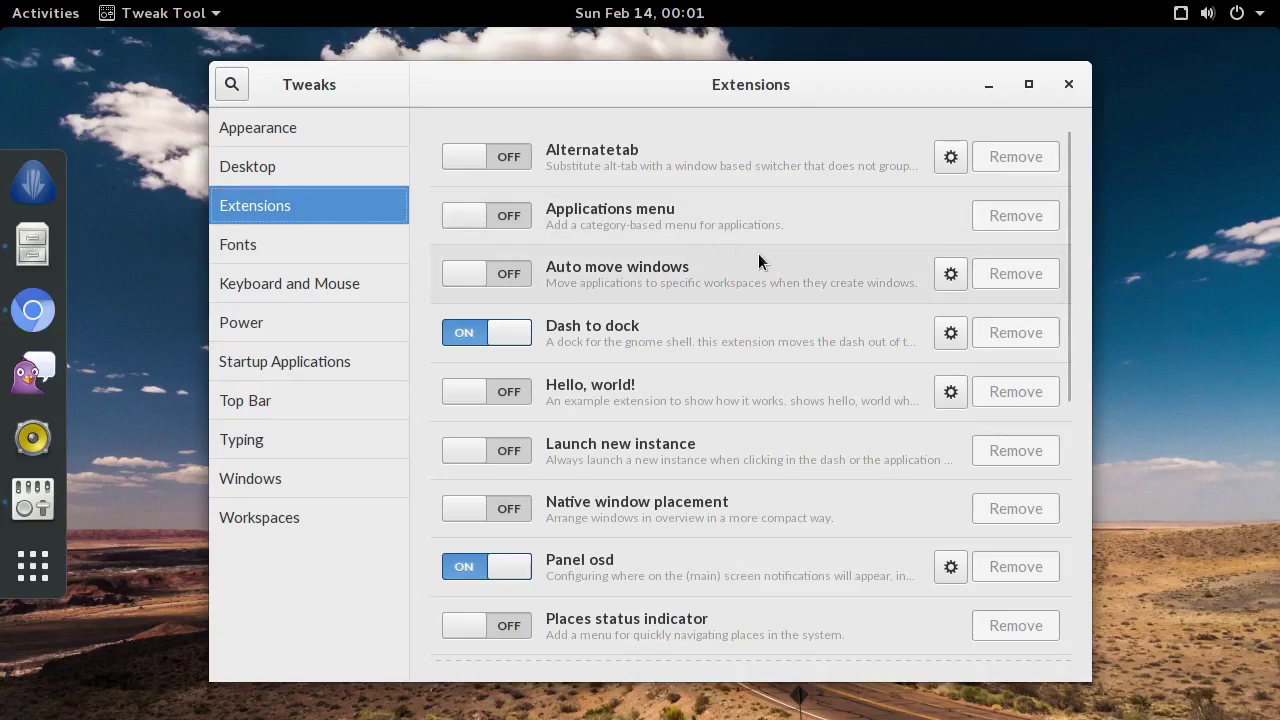
# Install the middleclickclose shell extension zip from the Downloads folder and dismiss the restart notification
pyautogui.scroll(-5, 771, 277)
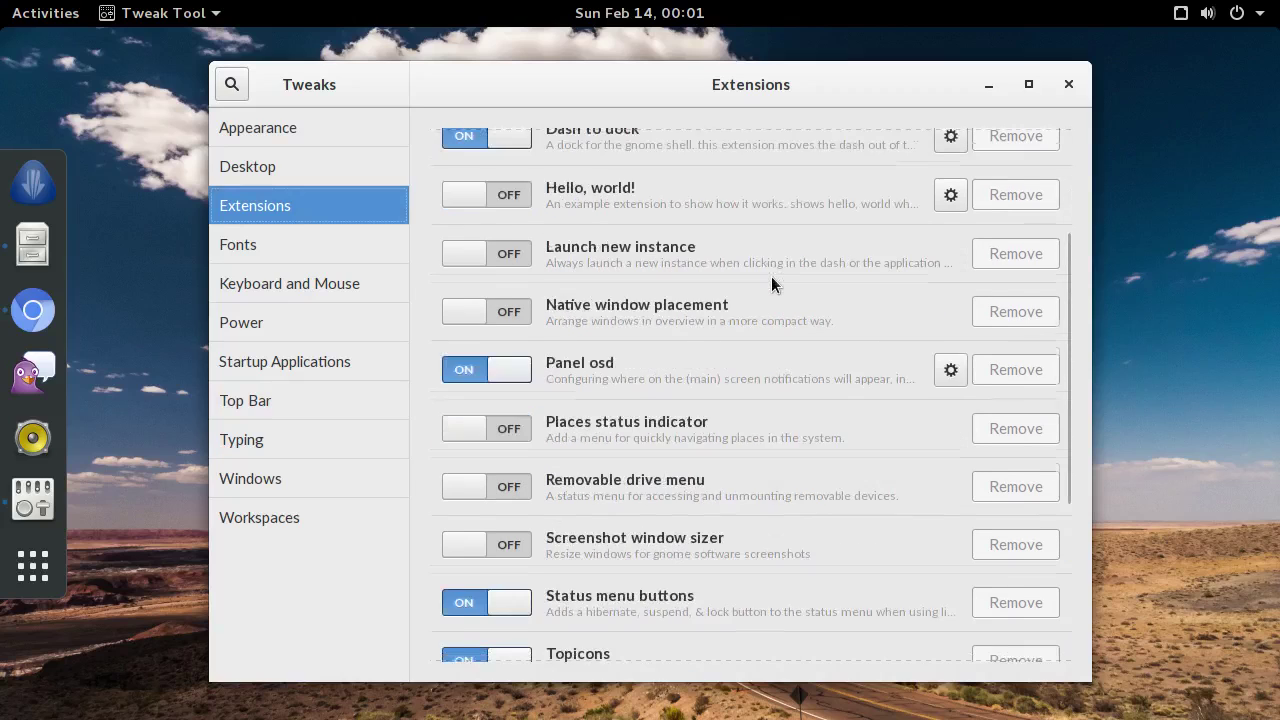
pyautogui.scroll(-3, 771, 285)
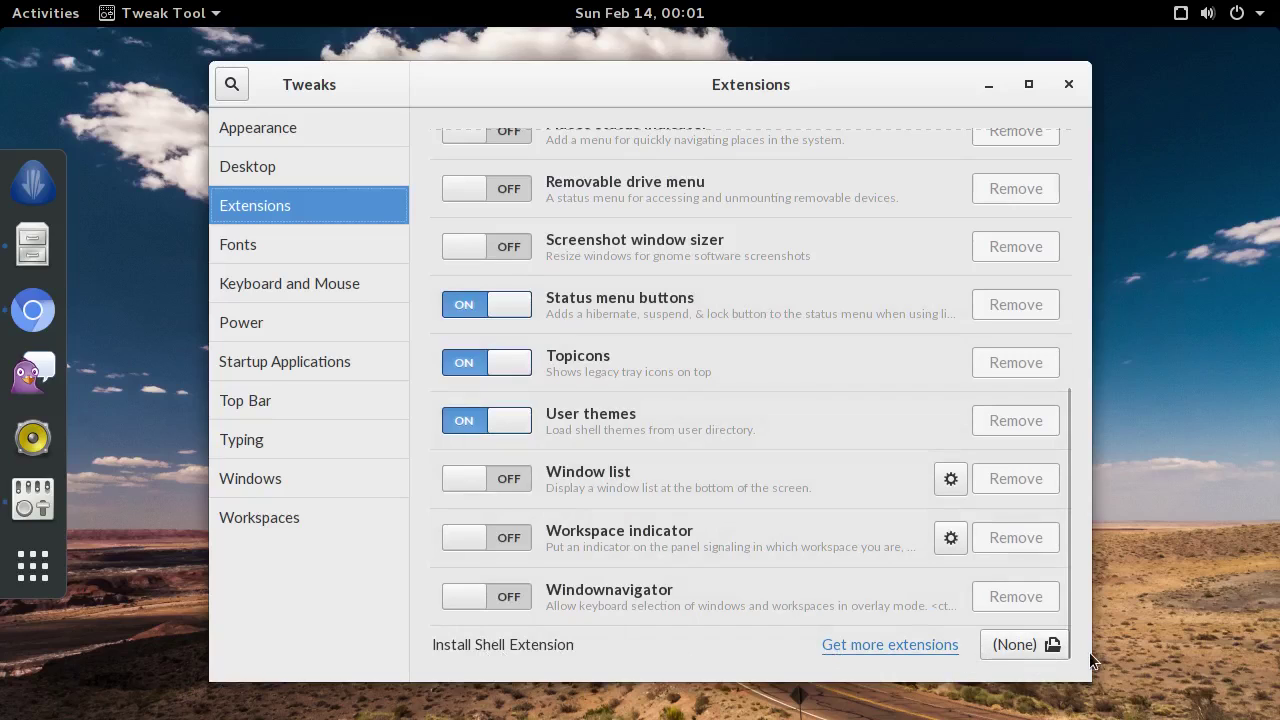
pyautogui.click(1016, 646)
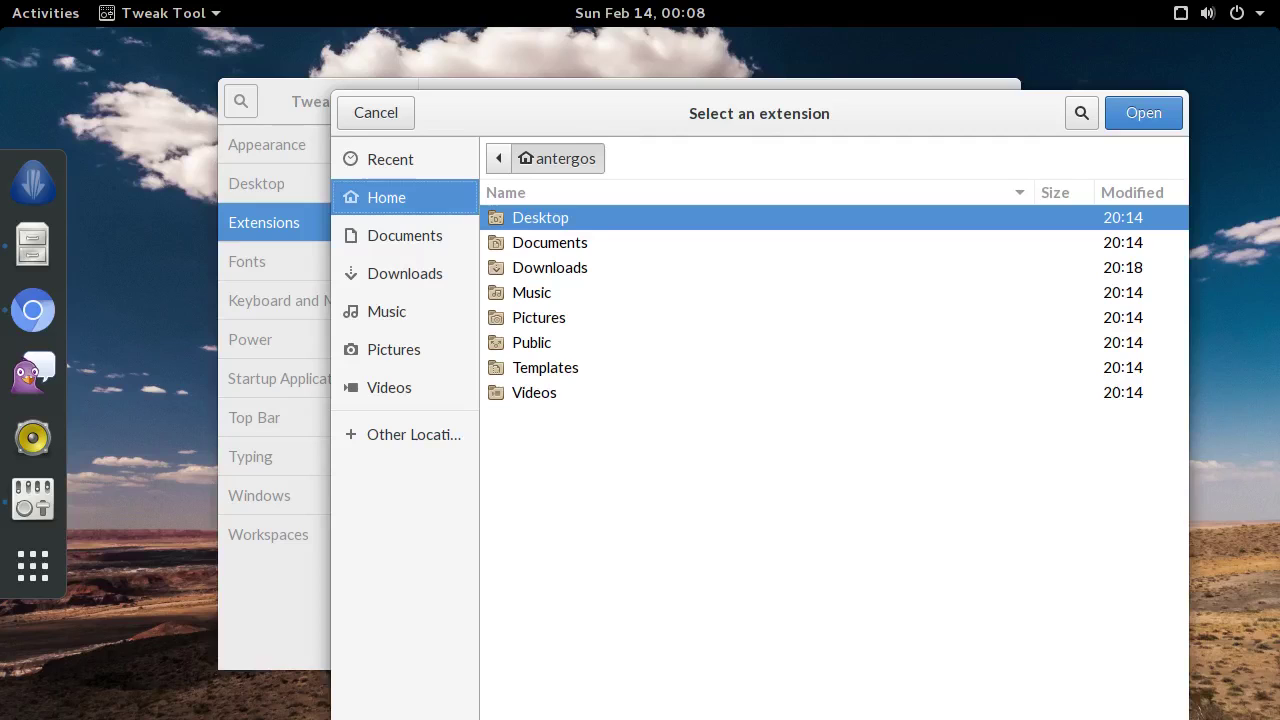
pyautogui.click(458, 273)
pyautogui.doubleClick(793, 212)
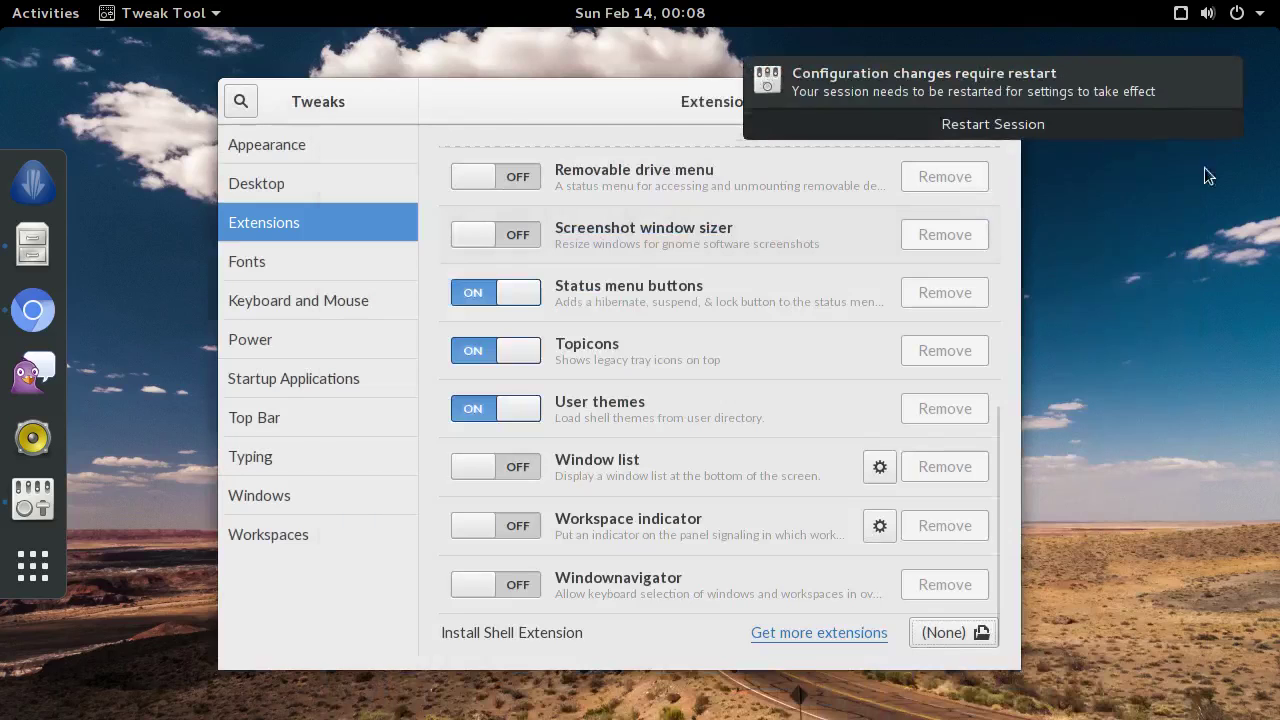
pyautogui.moveTo(1050, 100)
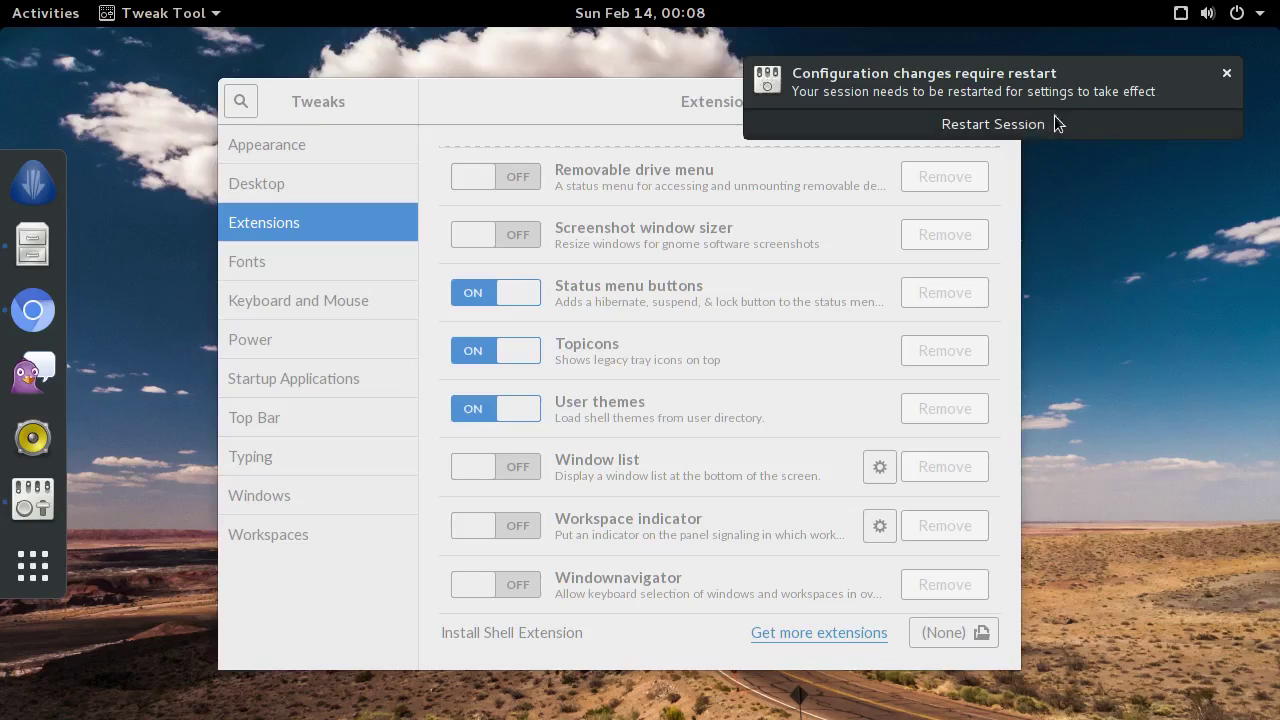
pyautogui.click(1227, 74)
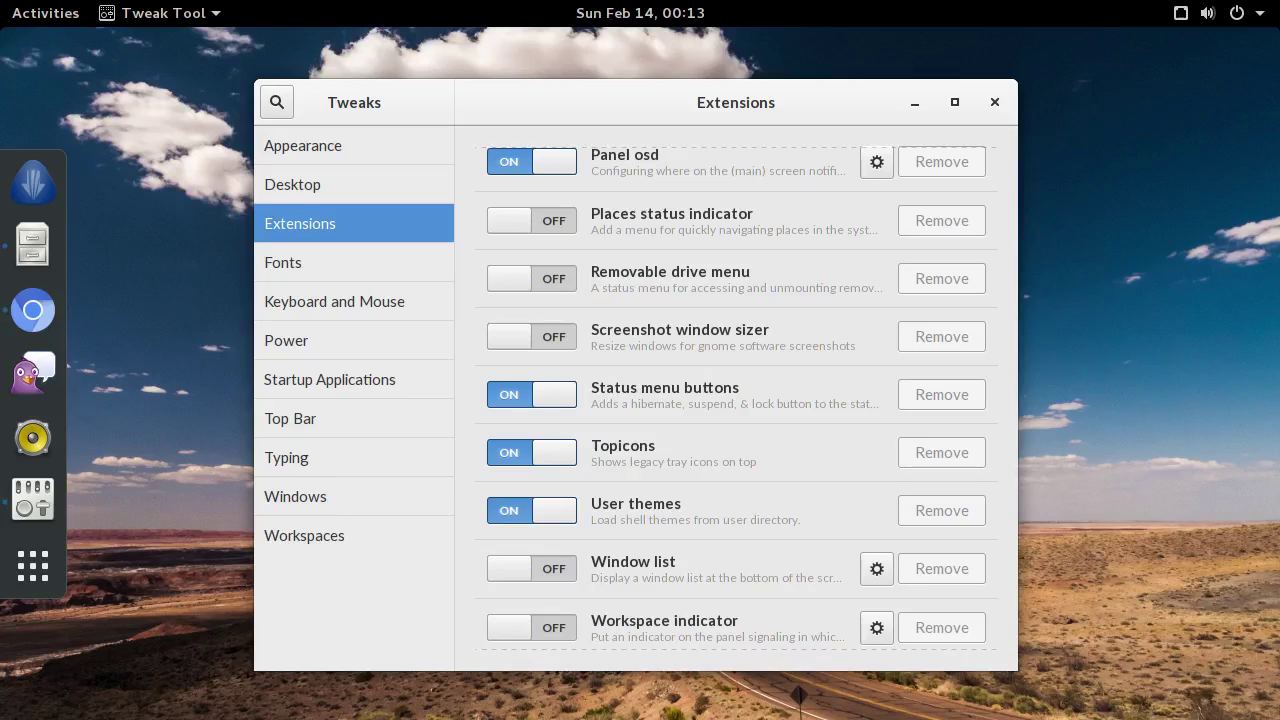
# Close Tweak Tool and restart GNOME Shell by running the command r
pyautogui.click(996, 100)
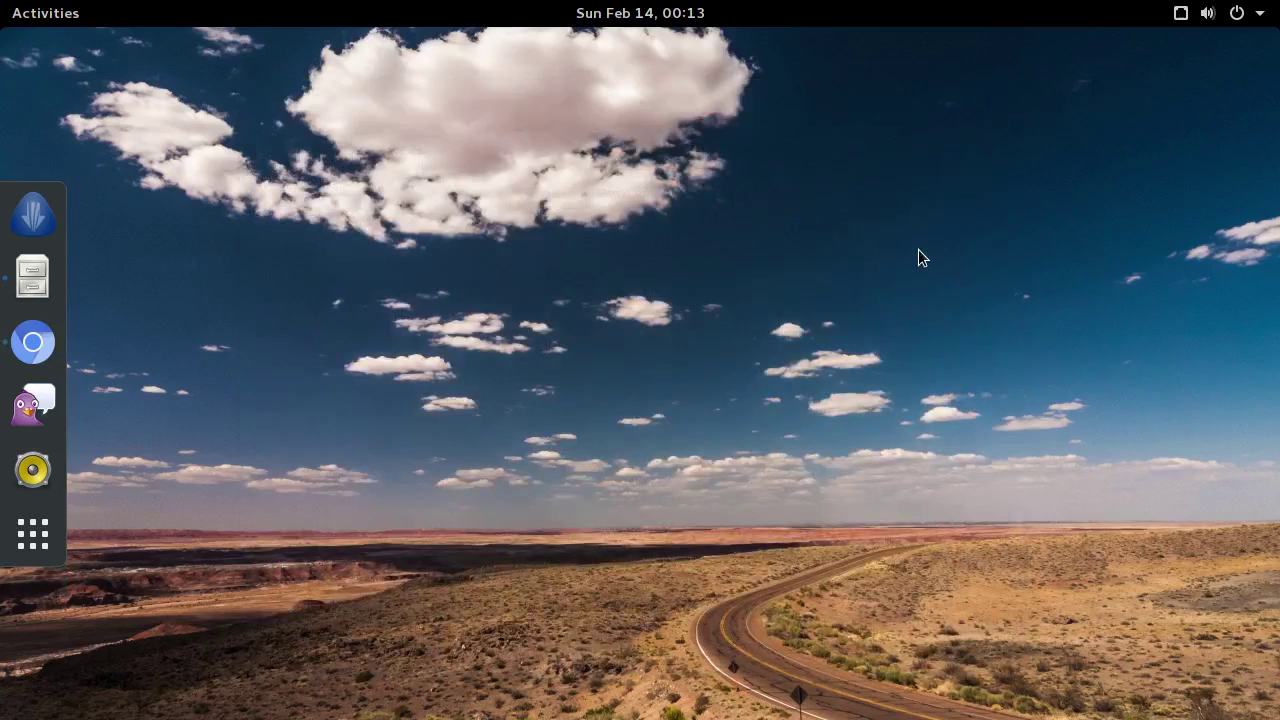
pyautogui.hotkey('alt', 'F2')
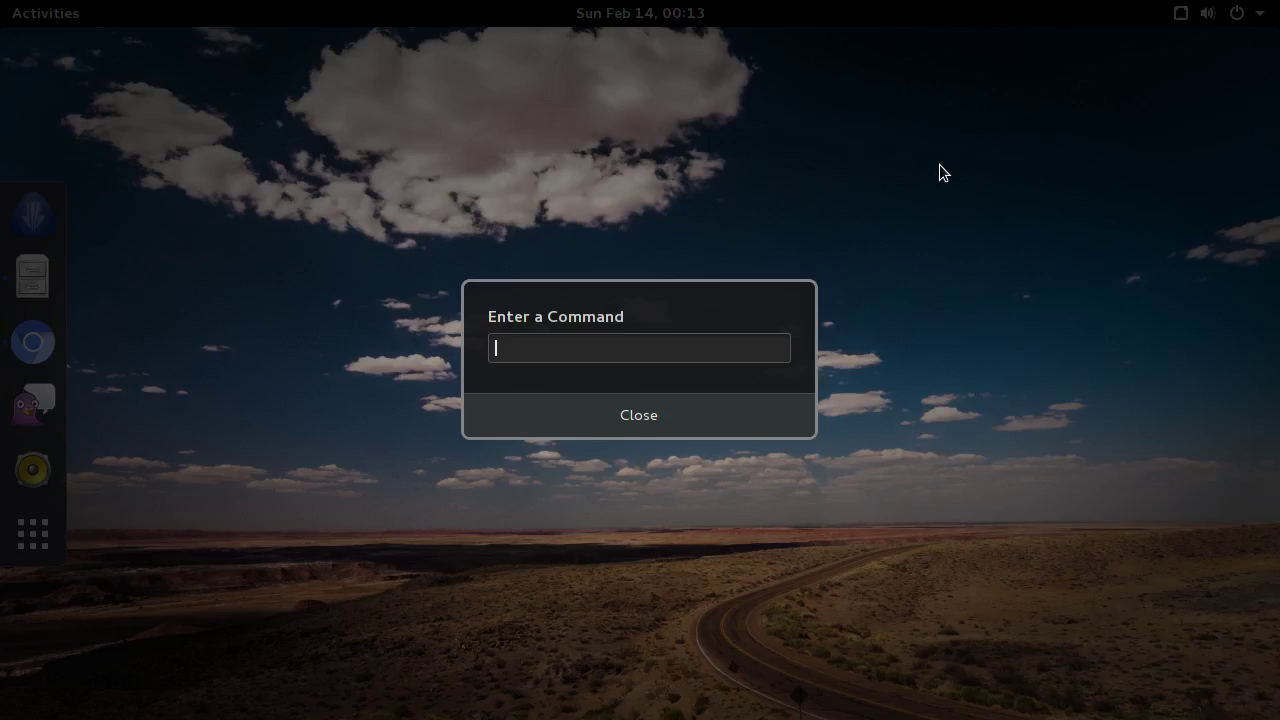
pyautogui.write('r')
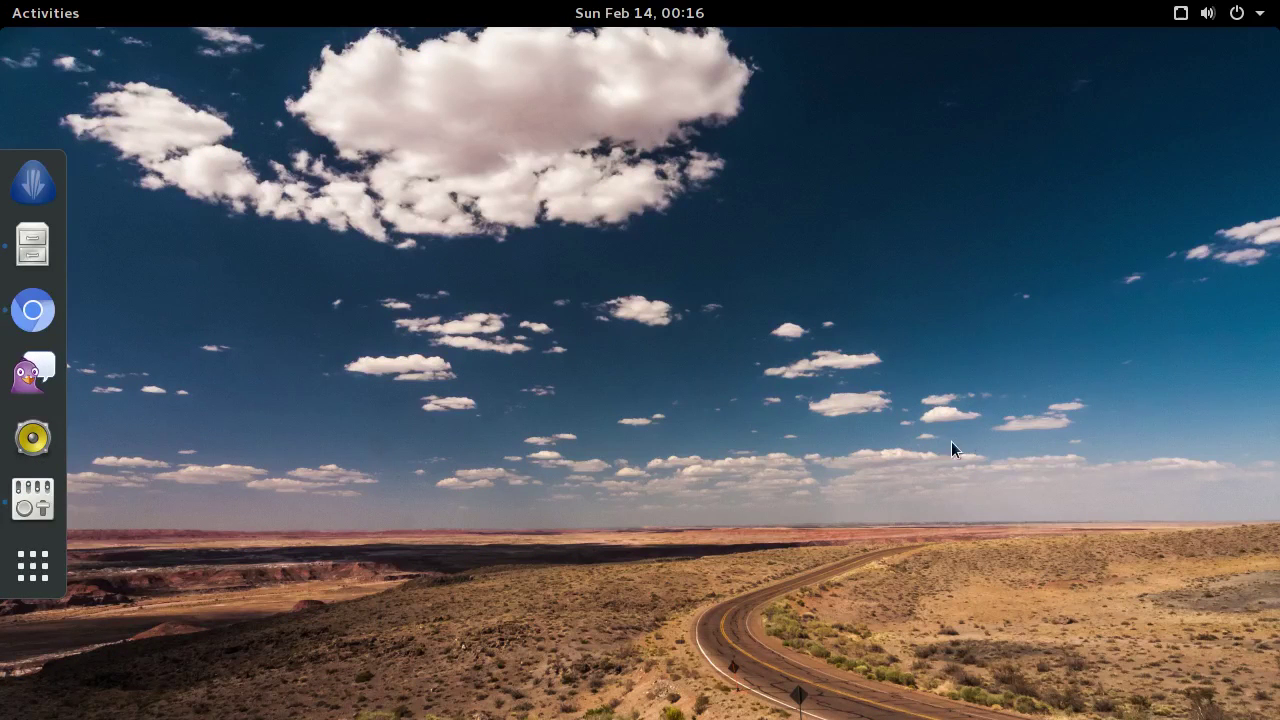
# Reopen Tweak Tool and turn on the Quick close in overview extension
pyautogui.press('super')
pyautogui.write('t')
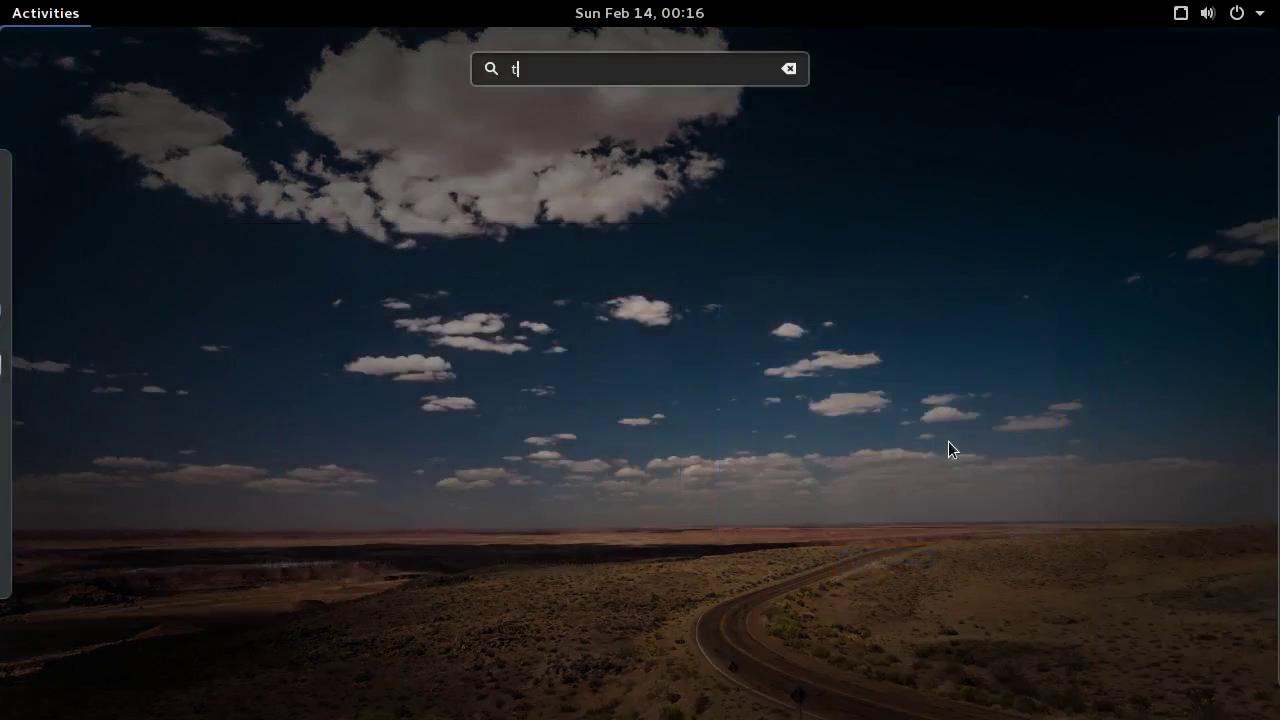
pyautogui.write('wea')
pyautogui.press('Return')
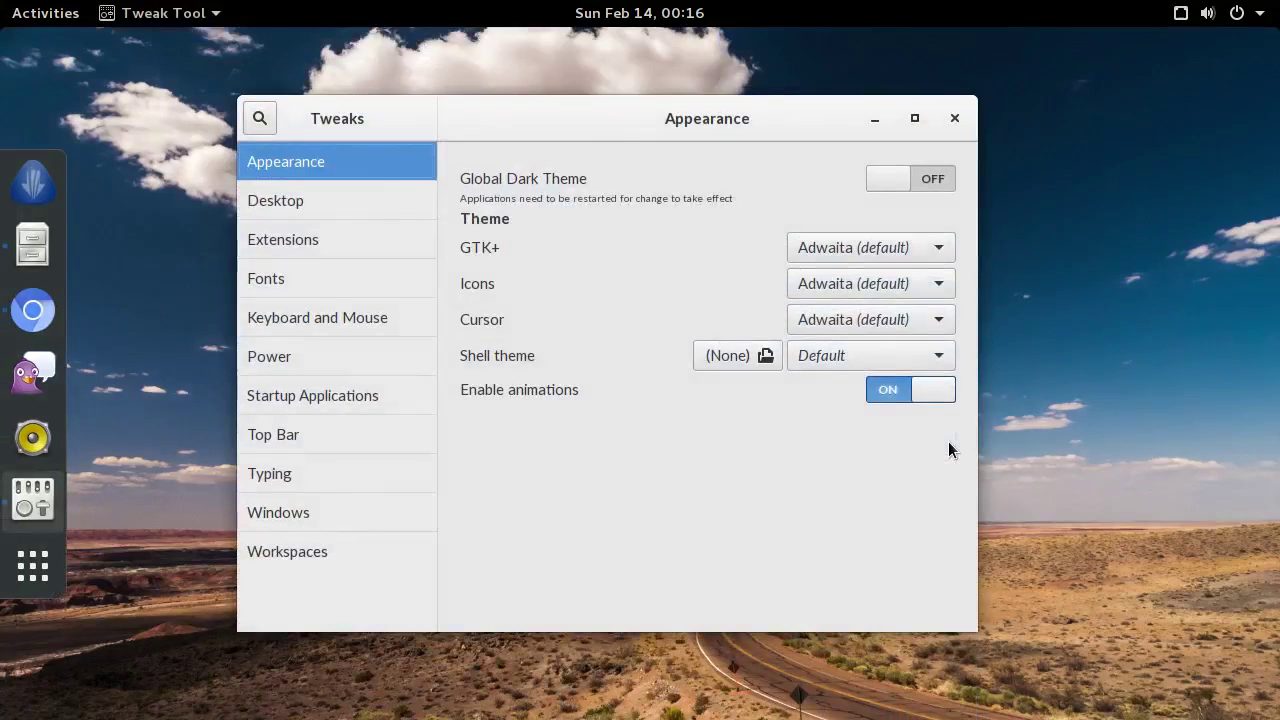
pyautogui.click(345, 236)
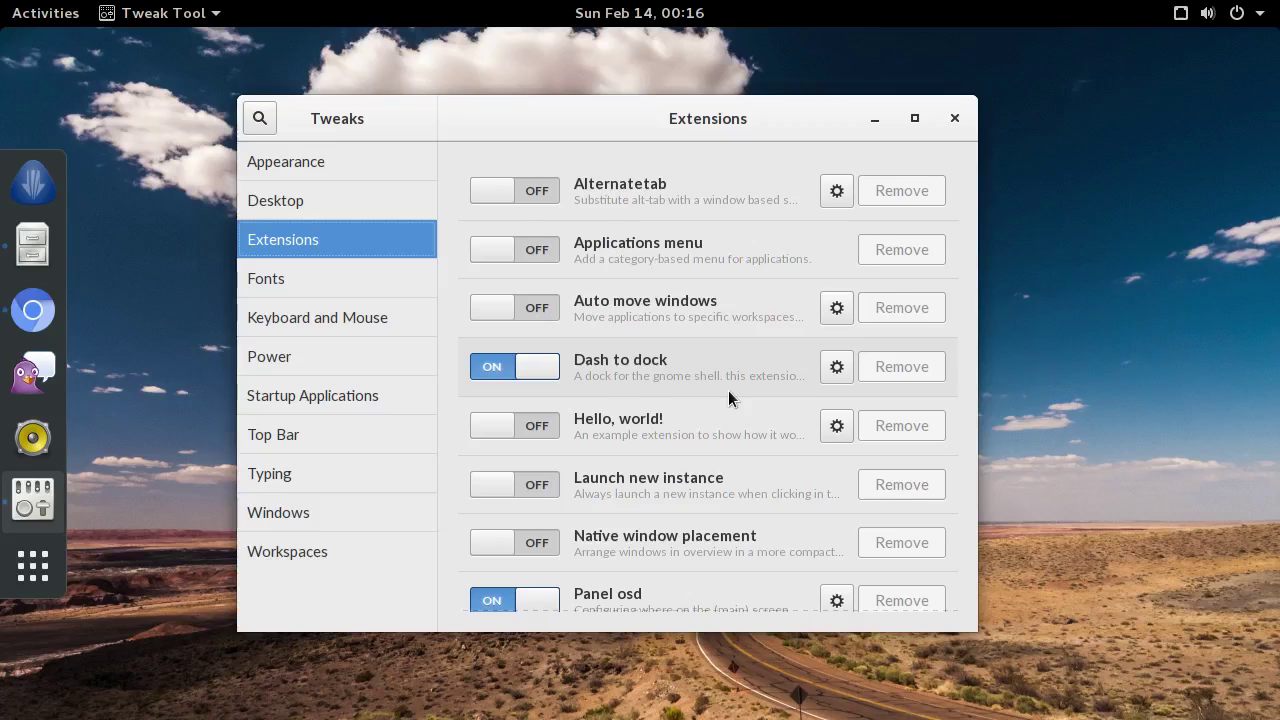
pyautogui.scroll(-5, 728, 390)
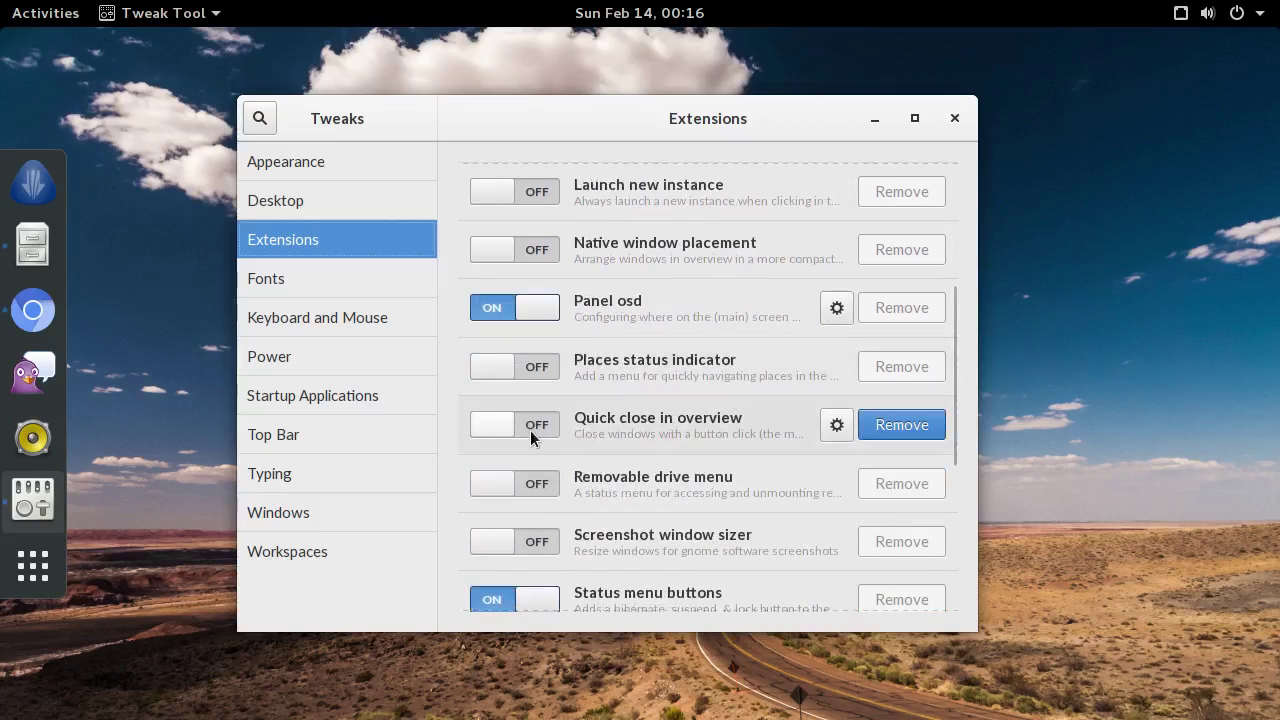
pyautogui.click(530, 430)
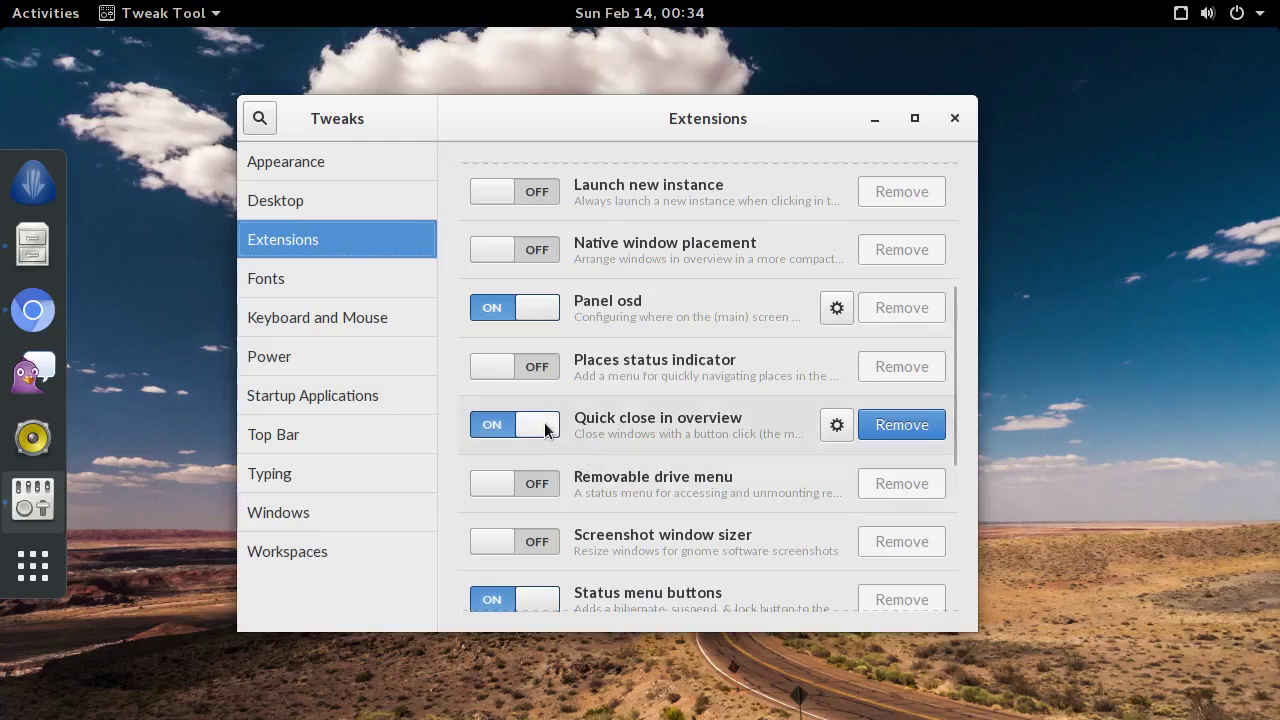
# Turn off Quick close in overview to try the Tweaks window in the activities overview without it, and re-enable the extension
pyautogui.click(492, 430)
pyautogui.click(44, 13)
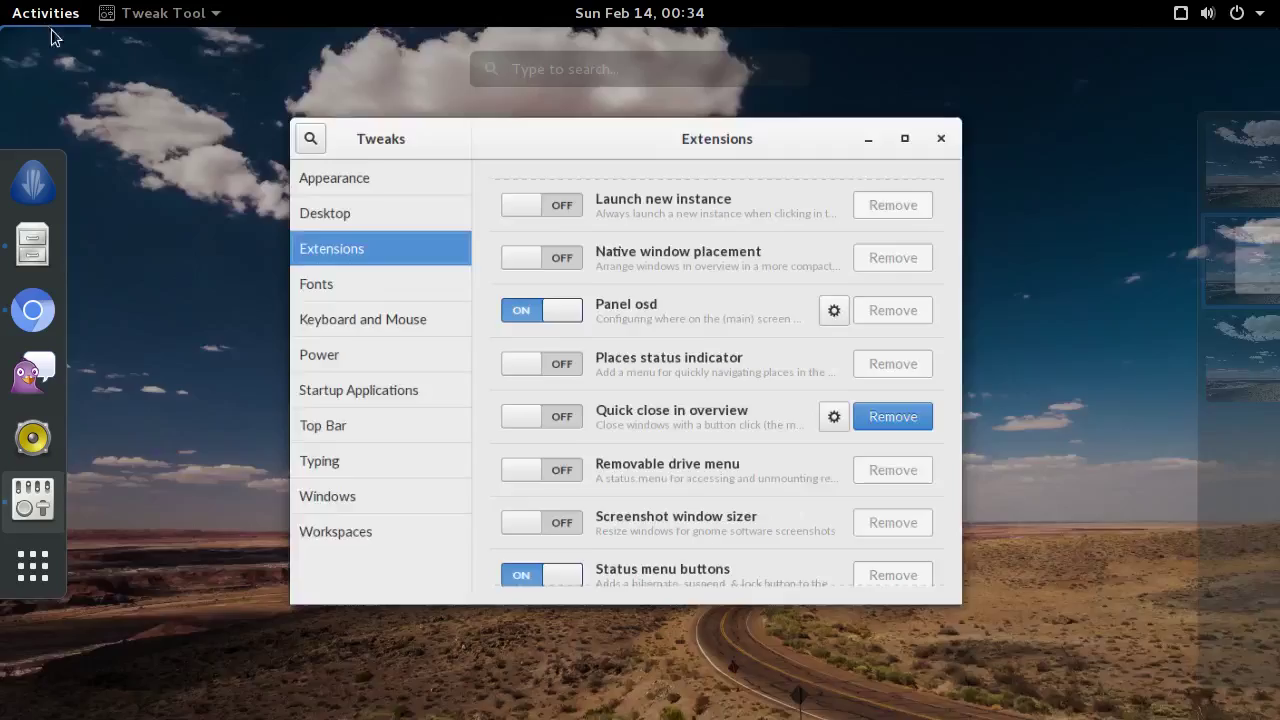
pyautogui.click(570, 358)
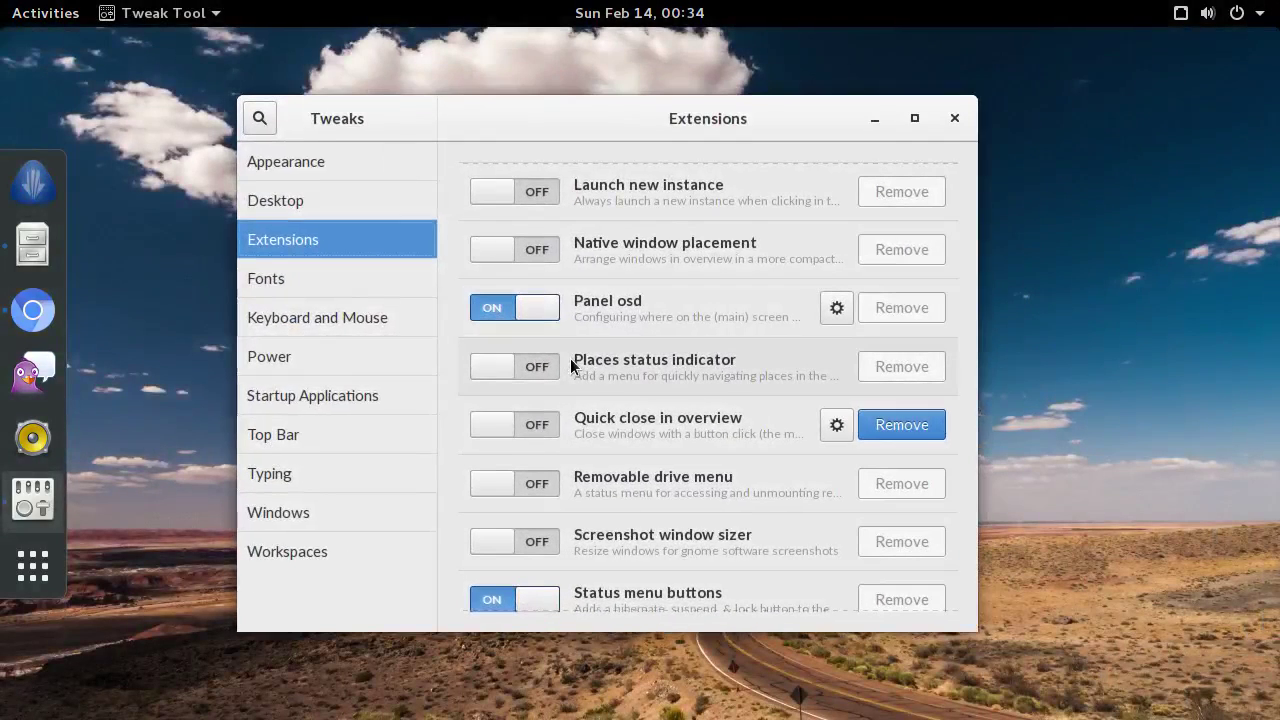
pyautogui.click(531, 415)
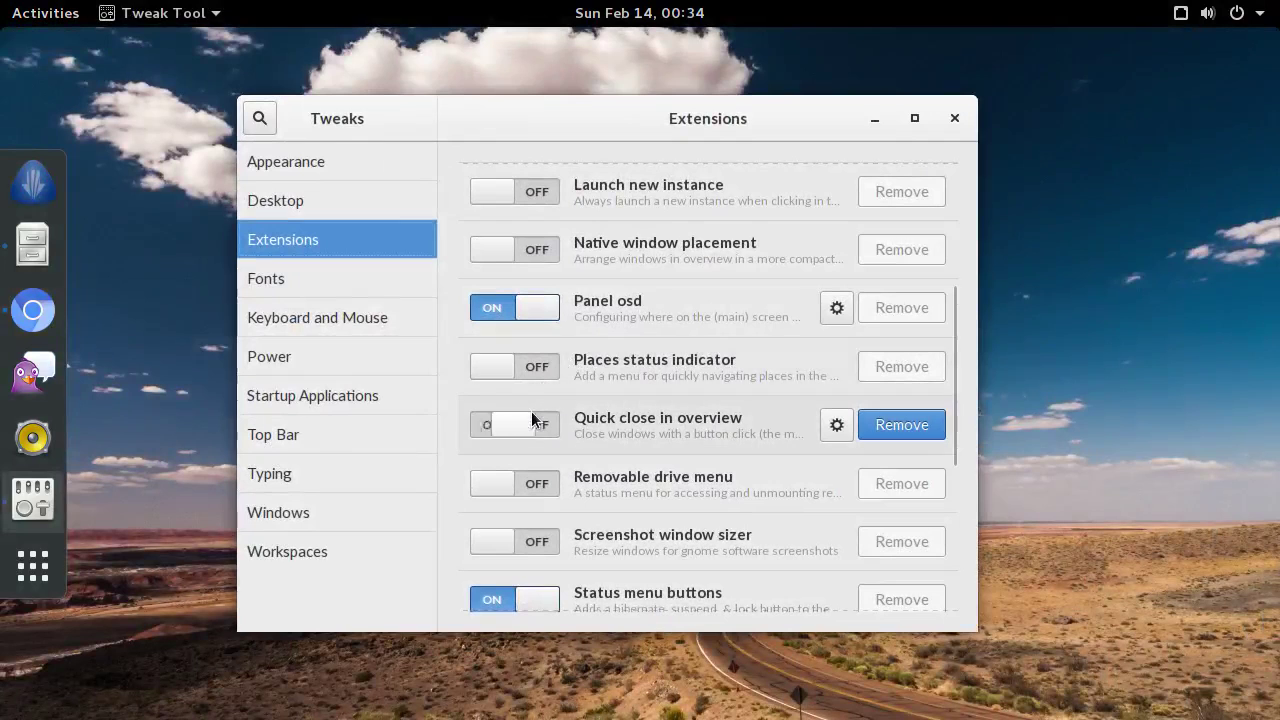
# Close the Tweaks window directly from the activities overview using the extension's quick close, and leave the overview
pyautogui.click(43, 13)
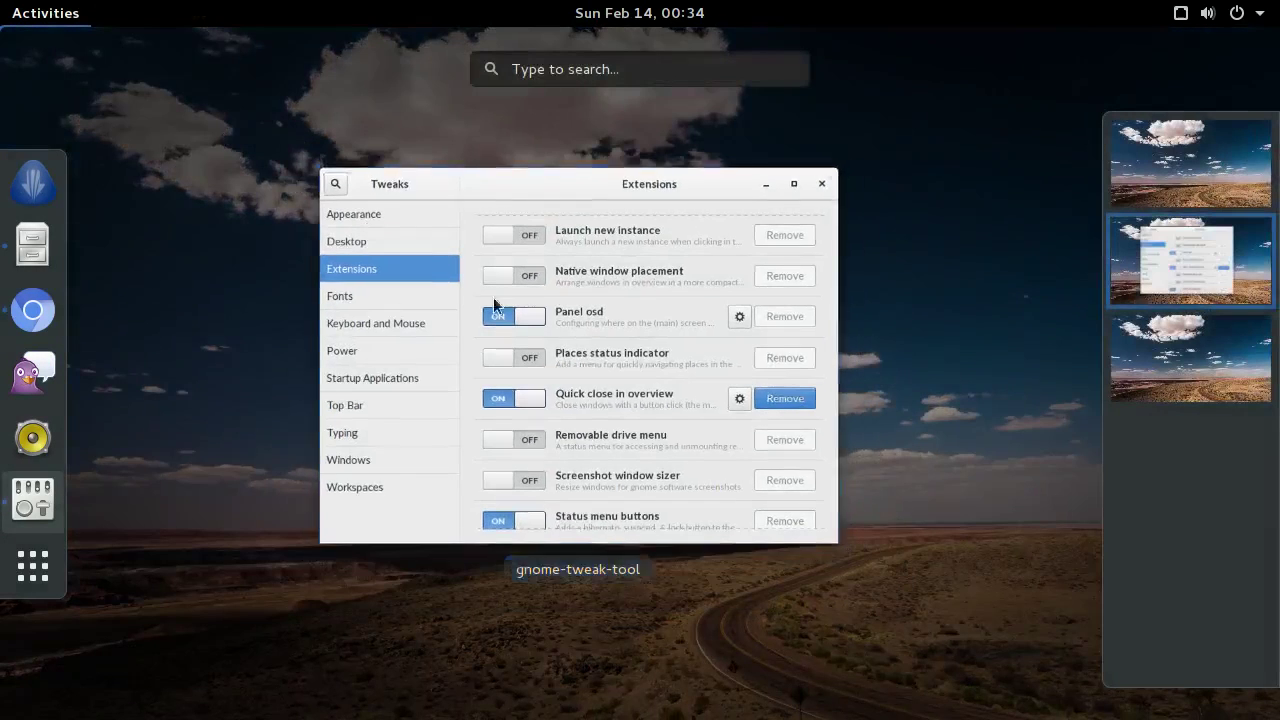
pyautogui.middleClick(664, 387)
pyautogui.click(657, 382)
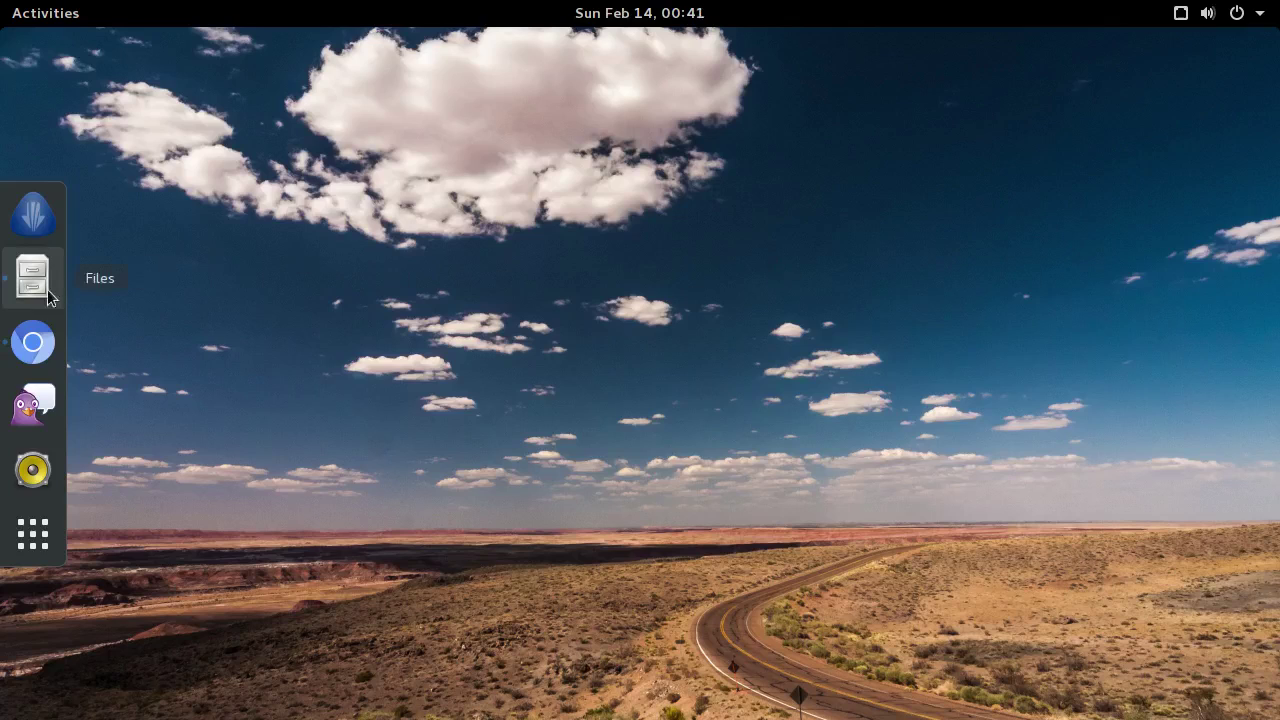
# Return to Chromium and view the Quick Close in Overview page and the blog post on updated GNOME 3.18 extension packages
pyautogui.click(33, 343)
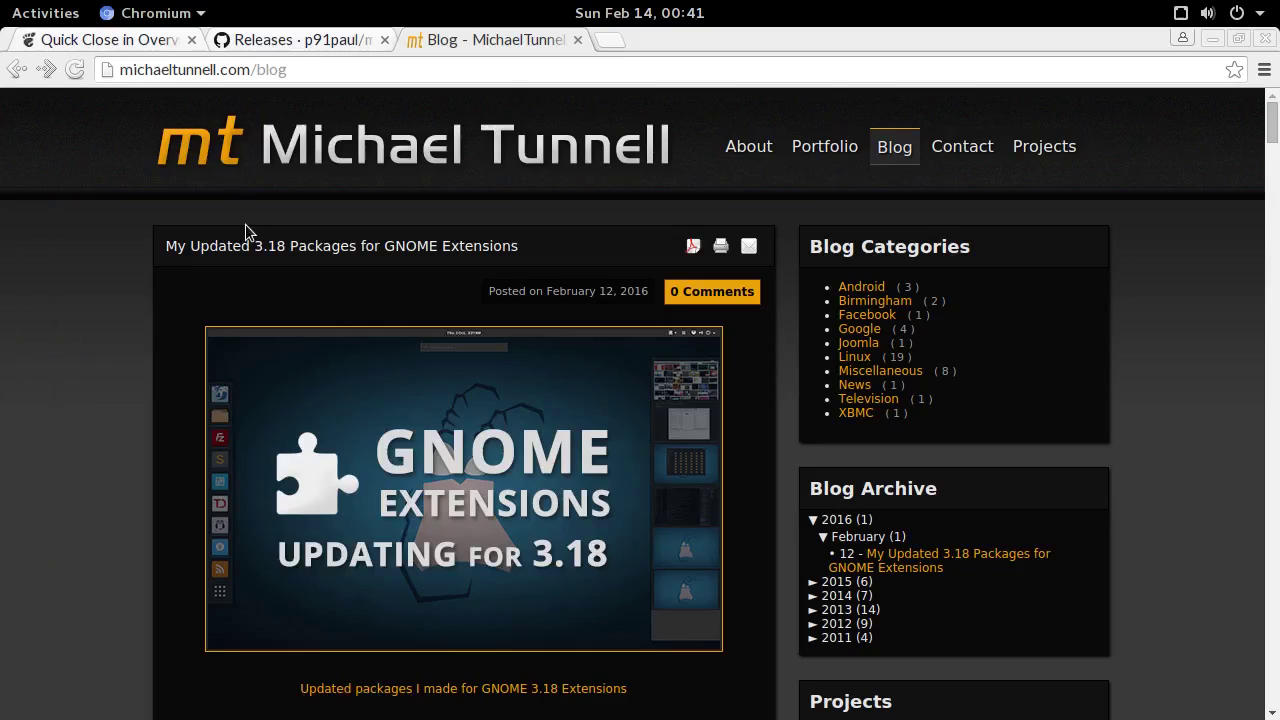
pyautogui.click(140, 45)
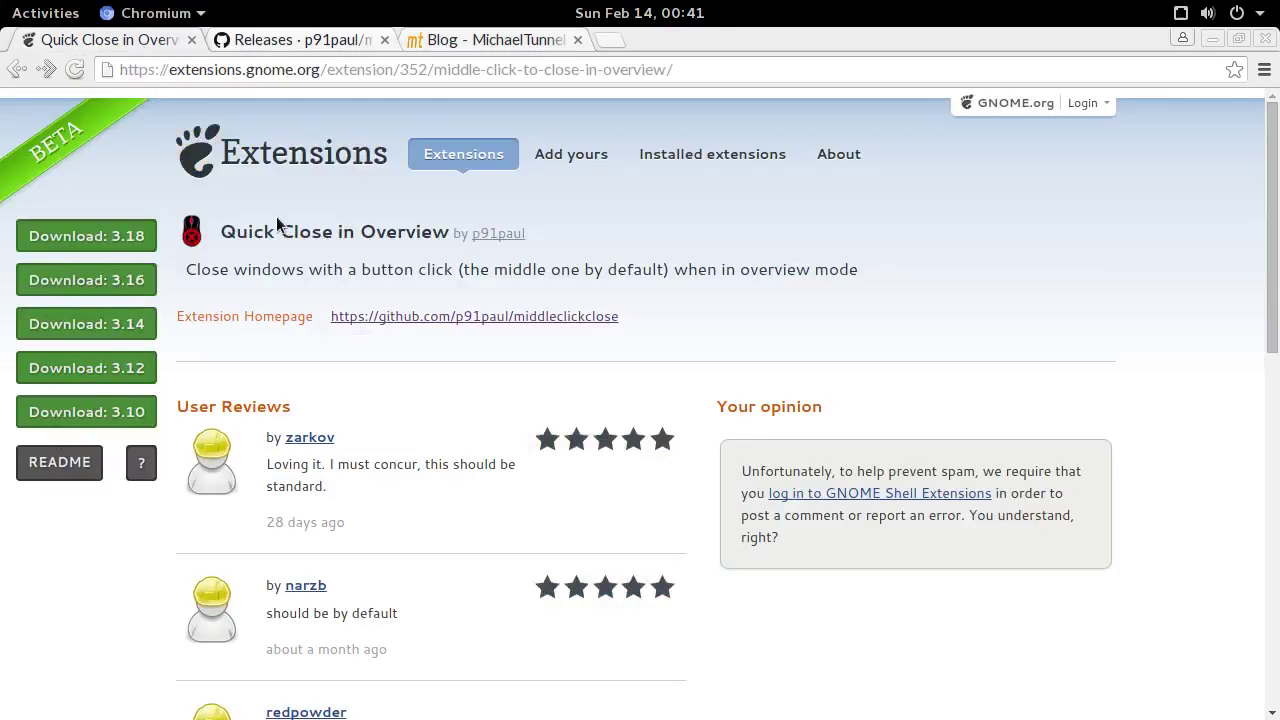
pyautogui.click(517, 45)
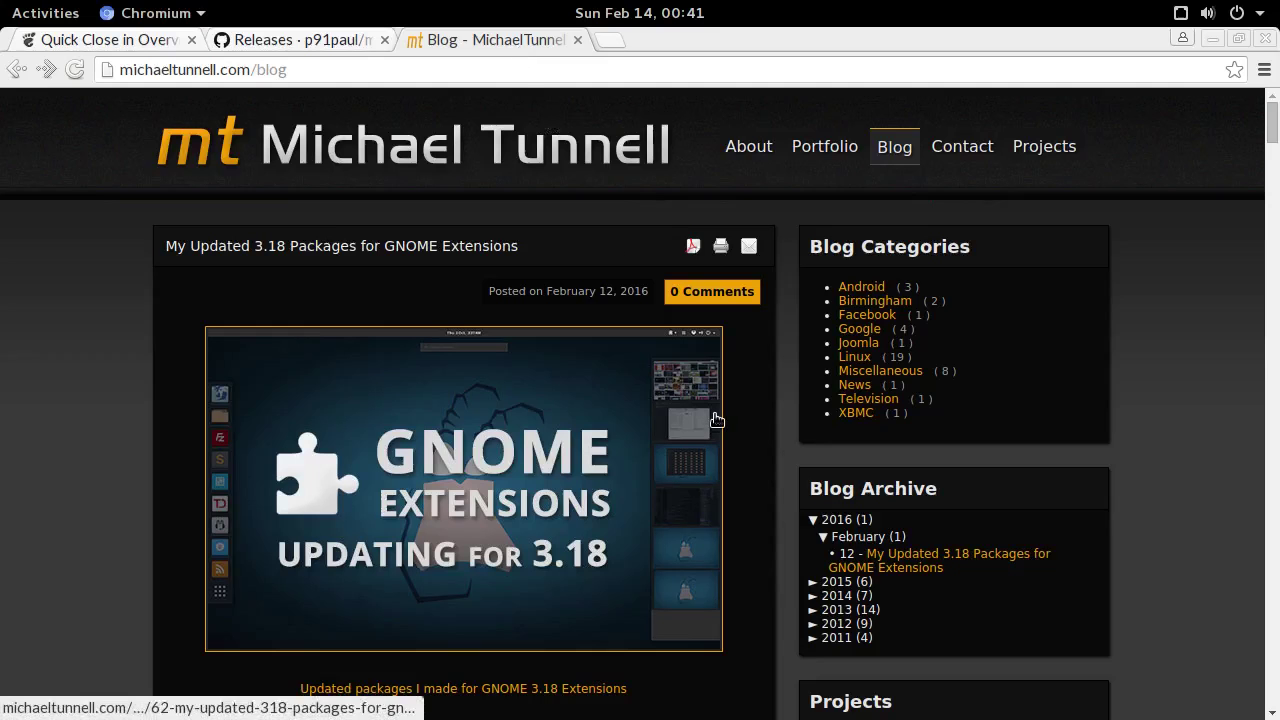